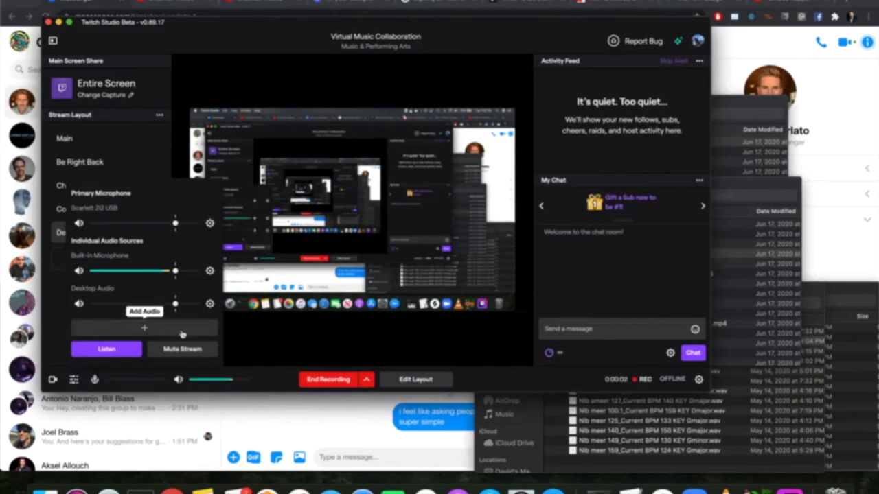
Dismiss the Audio Mixer popup so the full stream layout list shows again.
left_click(285, 332)
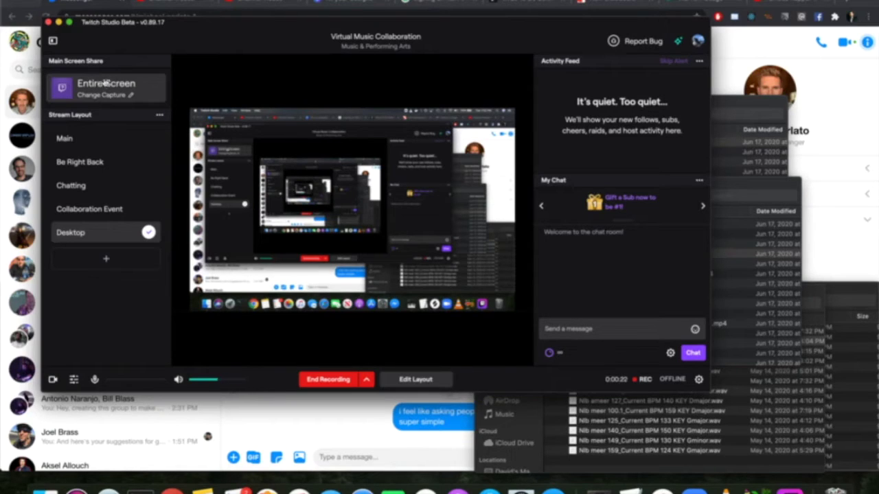
Browse the capture sources and confirm Entire Screen (Monitor 1) as the main screen share.
left_click(125, 85)
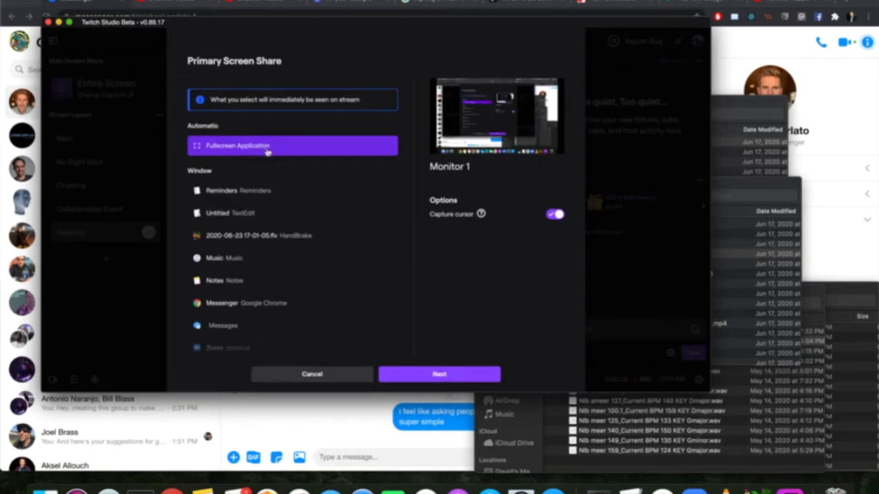
left_click(270, 210)
left_click(253, 146)
left_click(251, 236)
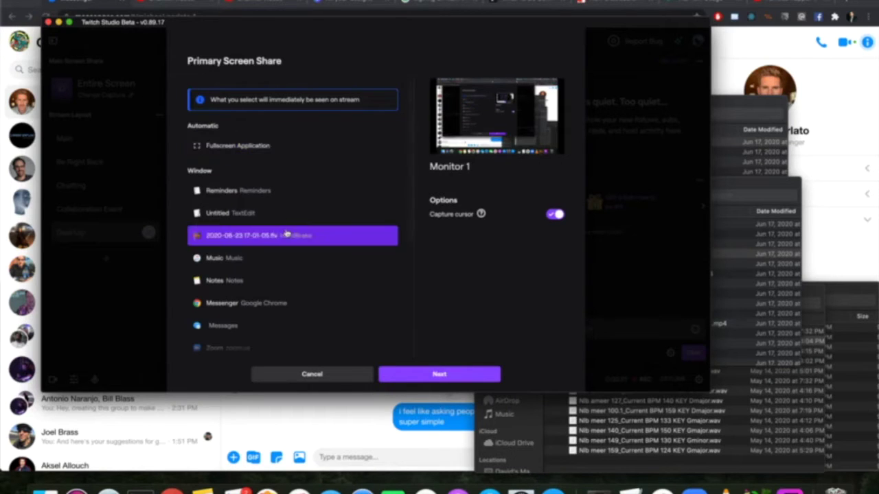
scroll(275, 233, "down", 5)
left_click(233, 222)
left_click(245, 337)
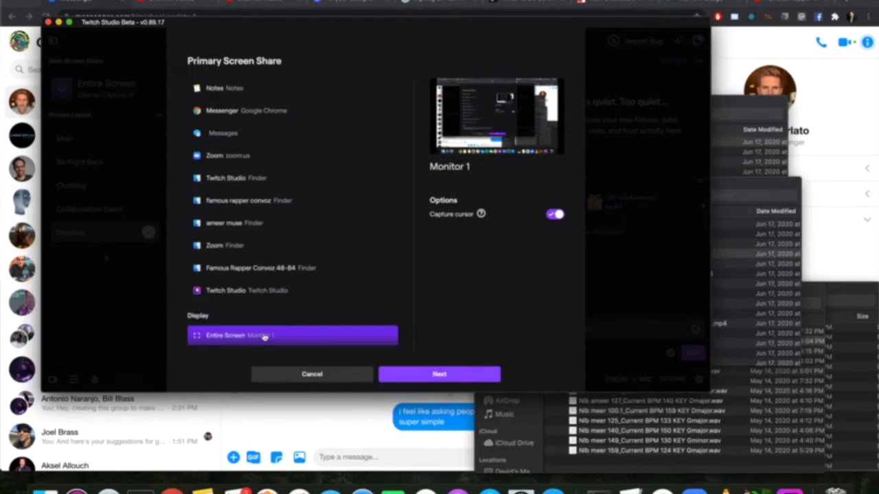
left_click(345, 377)
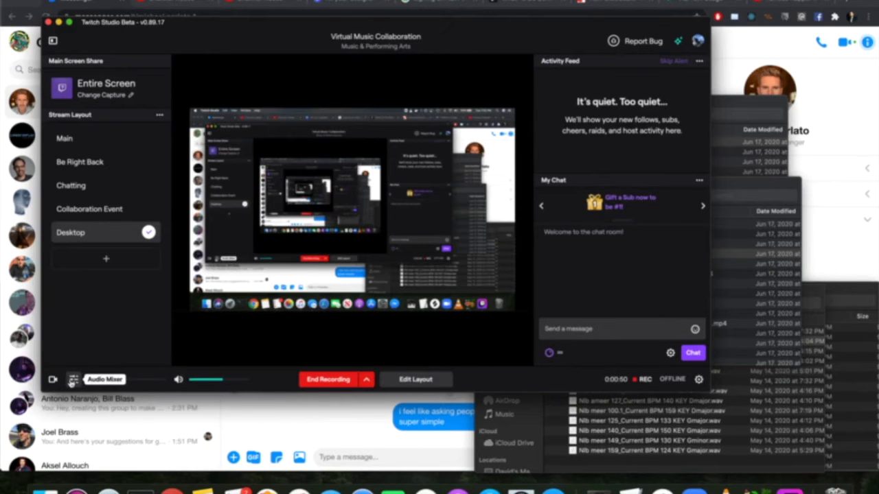
Review the microphone and desktop audio sources, then bring up the macOS Sound Output settings.
left_click(73, 380)
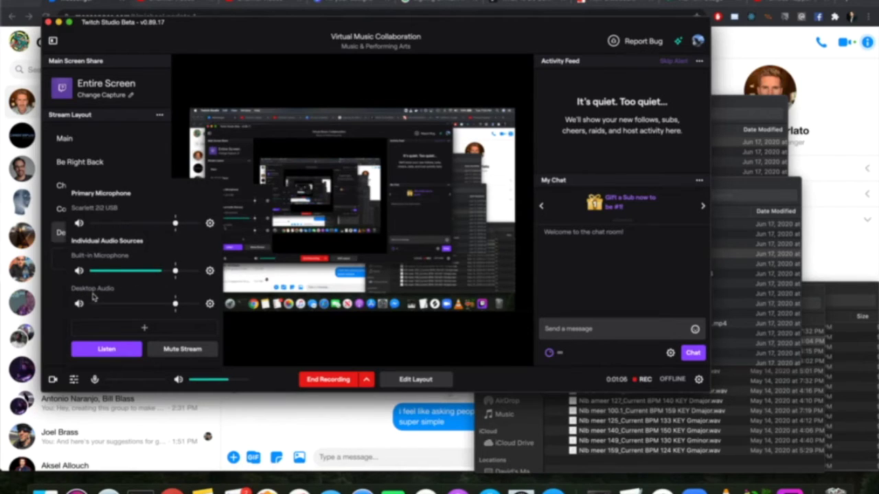
left_click(288, 348)
key("super+space")
key("Escape")
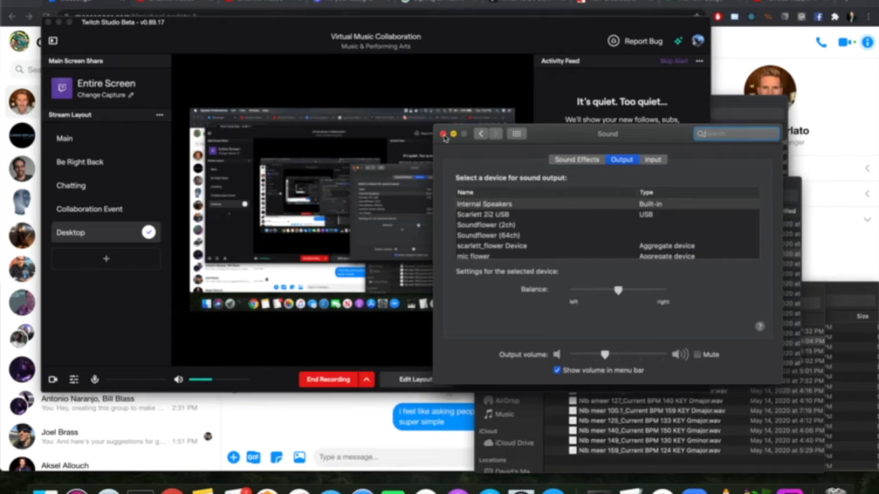
Close the macOS Sound preferences window to return to Twitch Studio.
left_click(443, 134)
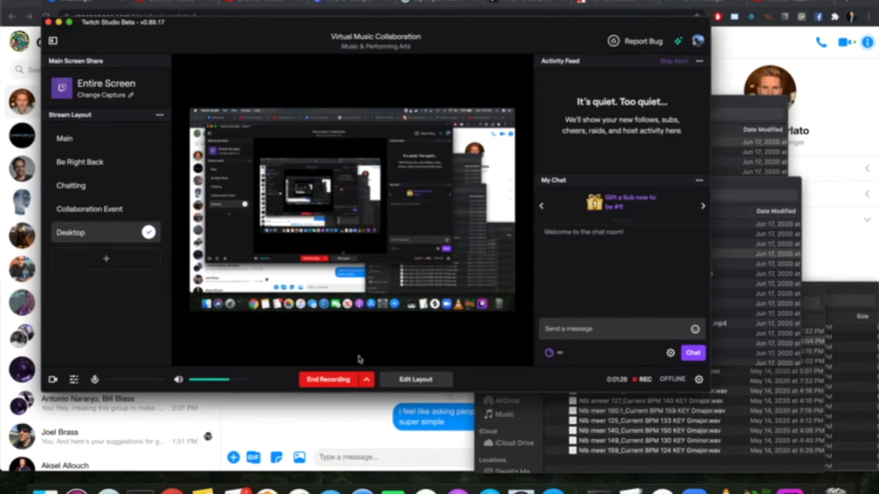
Save the Scarlett 2i2 USB microphone with Convert to Mono and Compressor (ratio 5, threshold -5).
left_click(73, 379)
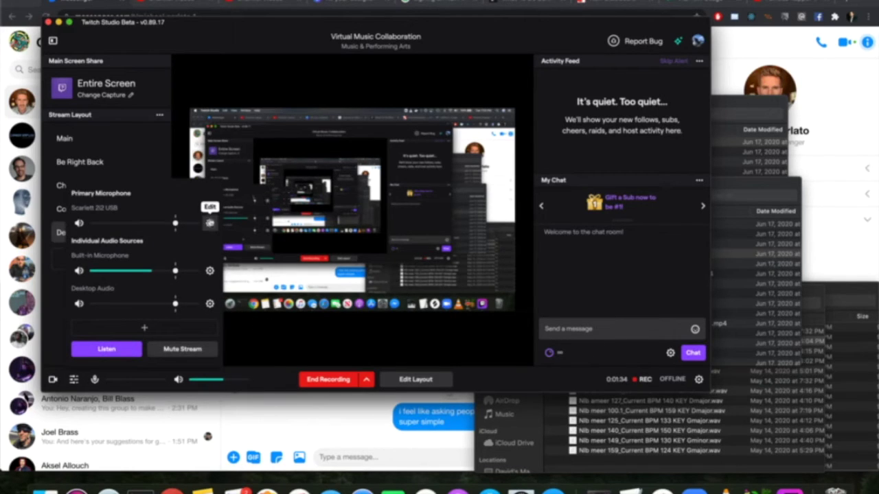
left_click(210, 223)
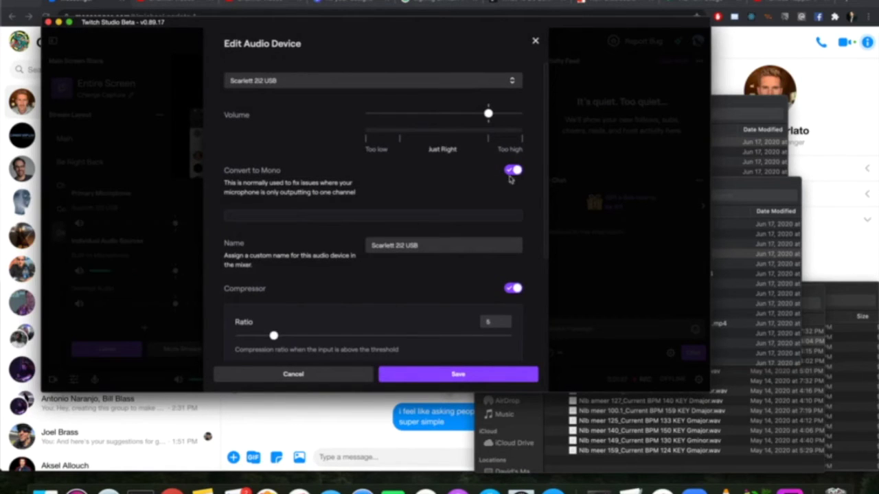
scroll(371, 209, "down", 3)
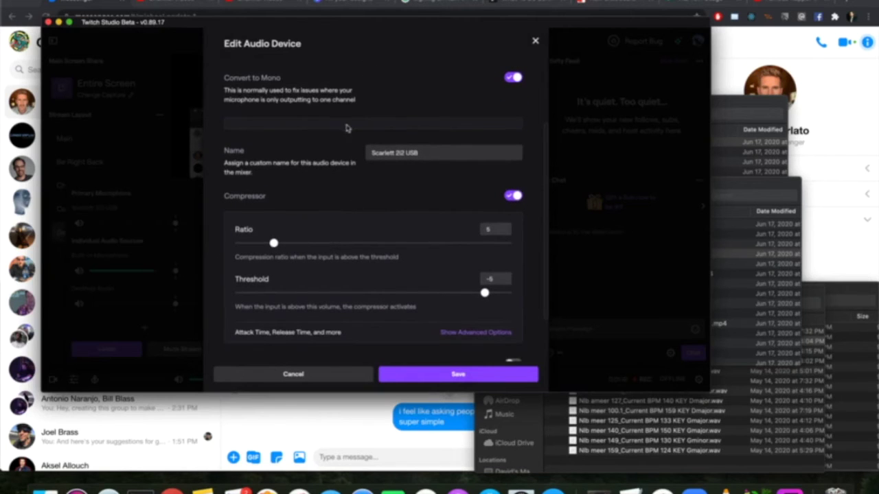
scroll(347, 210, "down", 1)
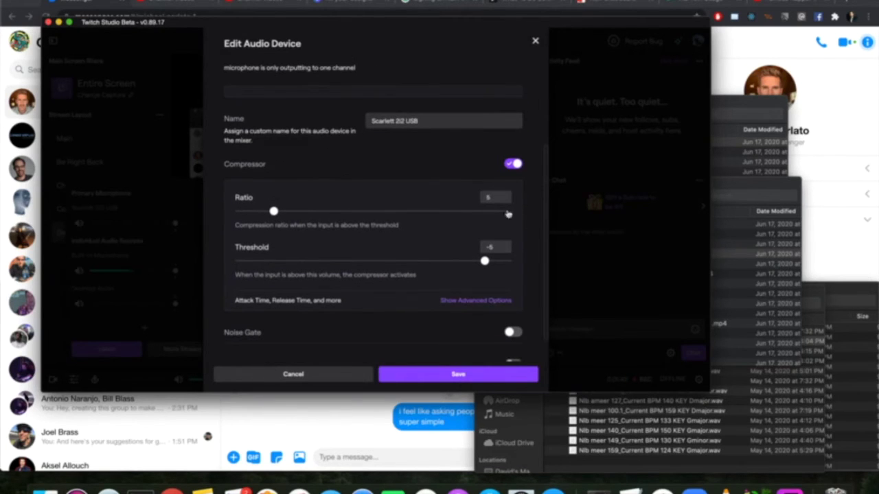
left_click(431, 372)
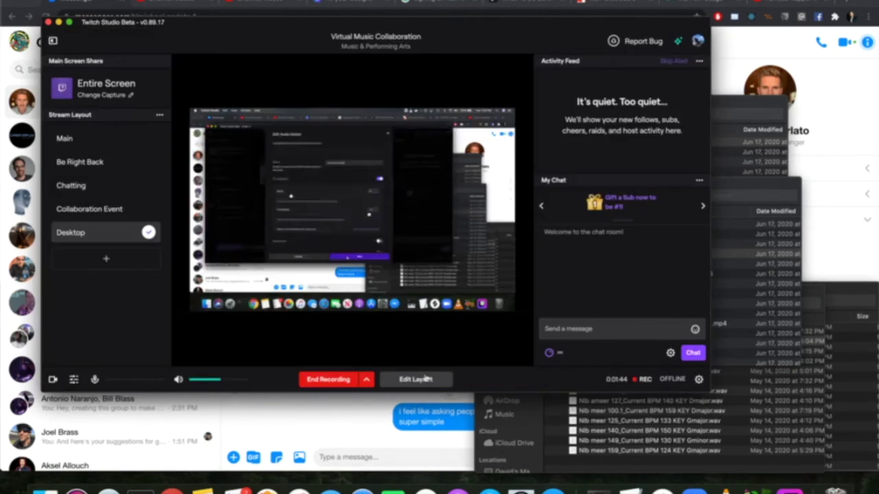
Reopen the primary microphone settings and save them a second time.
left_click(74, 379)
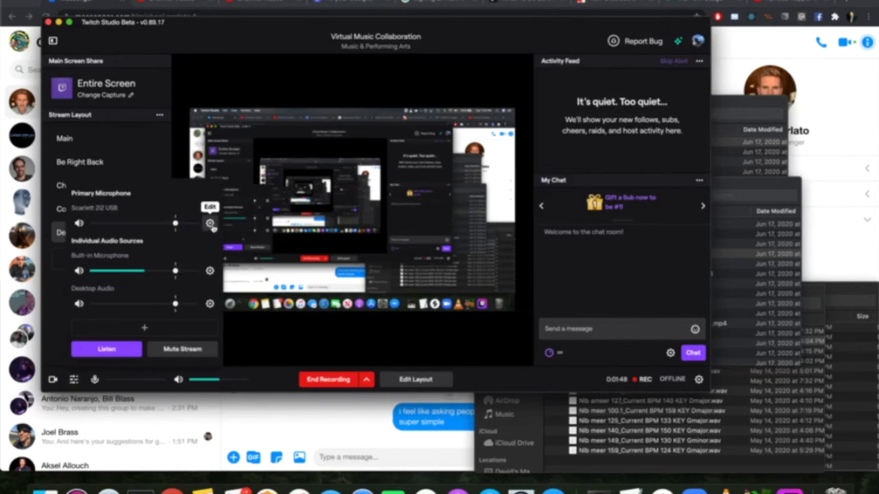
left_click(210, 225)
scroll(353, 245, "down", 5)
left_click(402, 371)
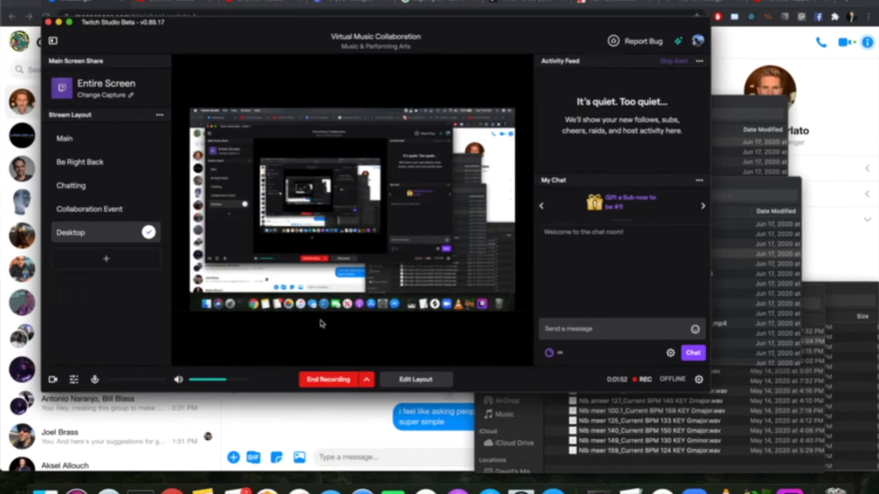
Launch Logic Pro X through Spotlight search.
key("super+space")
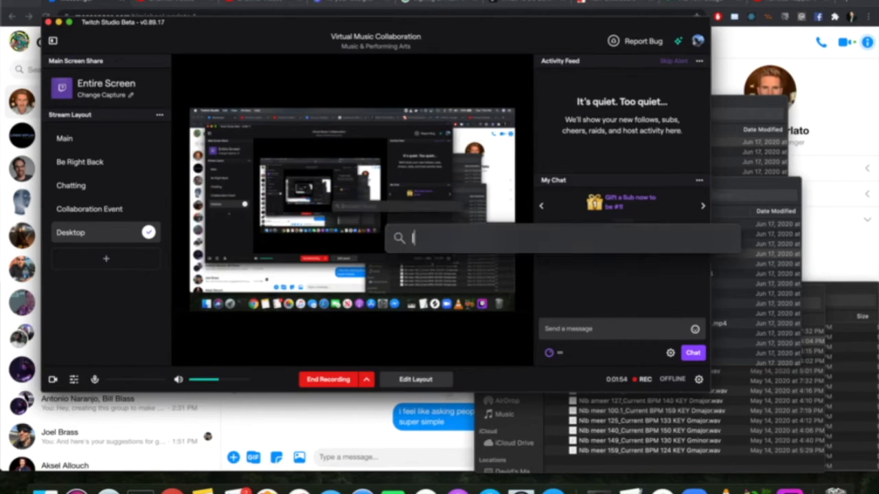
type("logic")
key("Return")
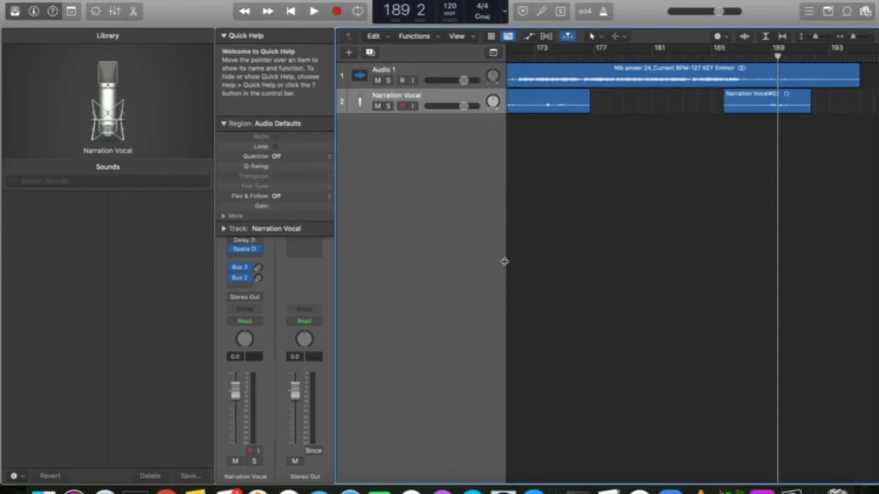
scroll(678, 188, "right", 2)
In Audio Devices preferences, keep Built-in Output as output with Scarlett 2i2 USB input.
key("super+comma")
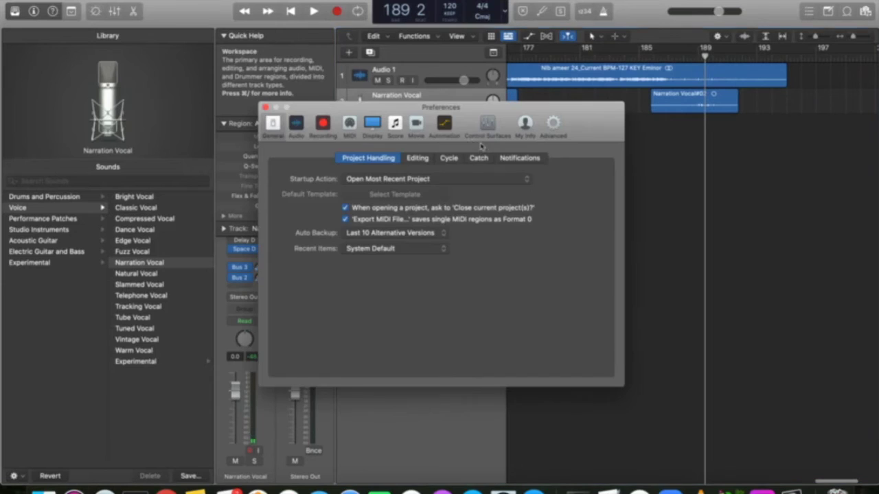
left_click(295, 123)
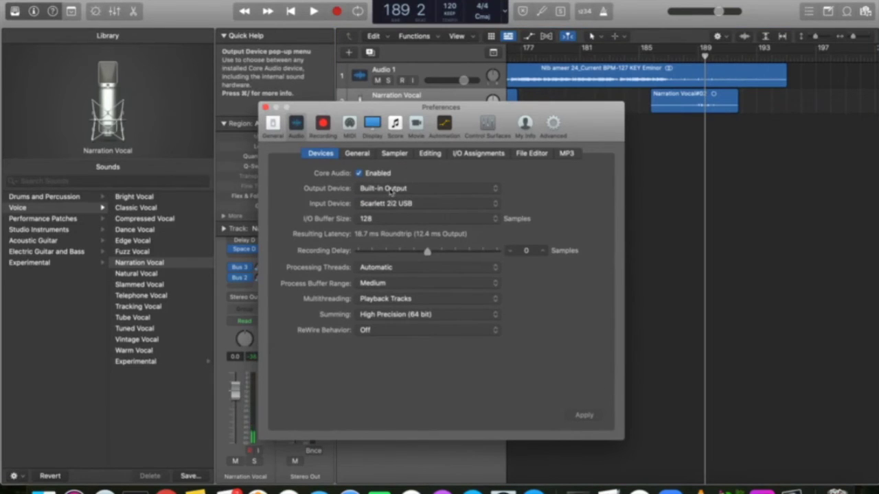
left_click(391, 191)
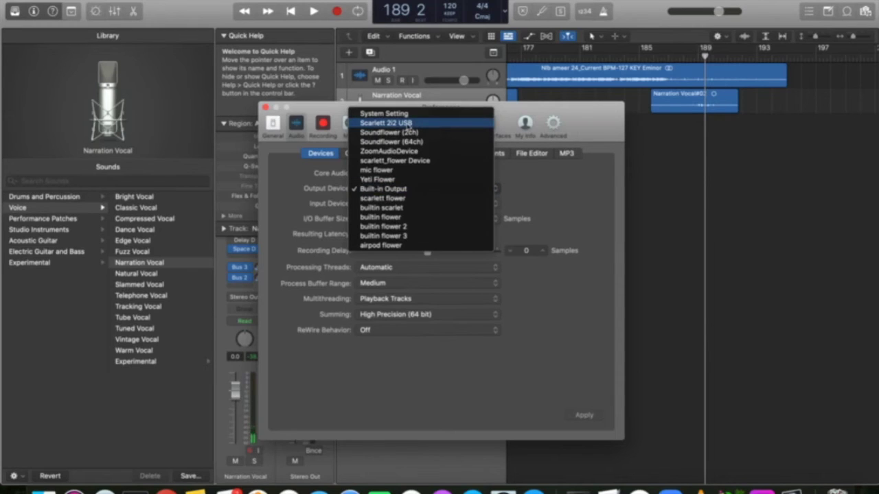
left_click(296, 201)
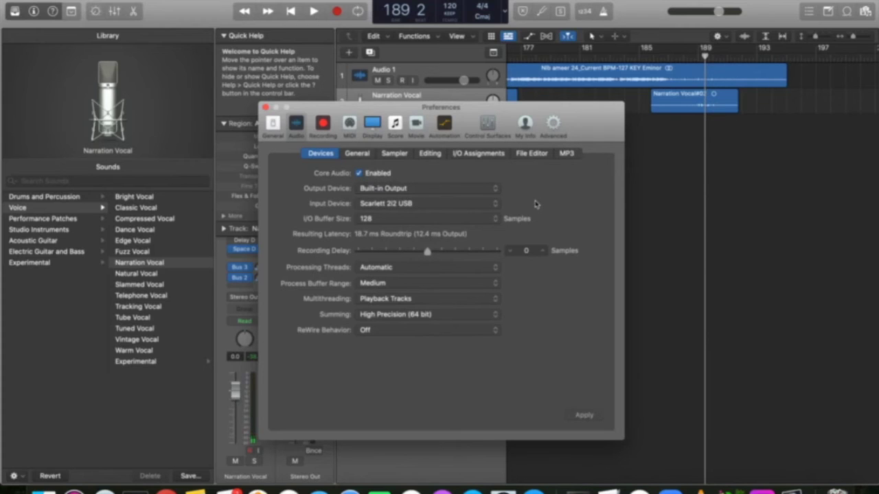
Check Twitch Studio's audio mixer levels, then return to Logic and close Preferences.
left_click(747, 490)
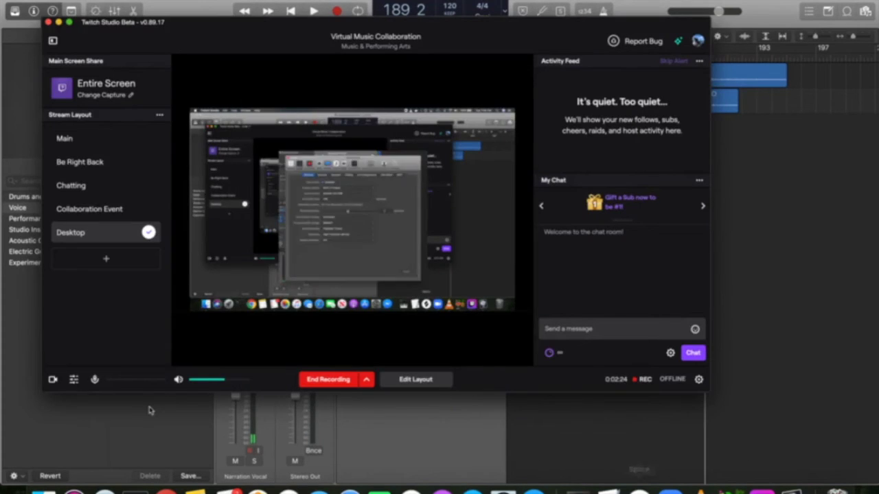
left_click(74, 379)
key("super+Tab")
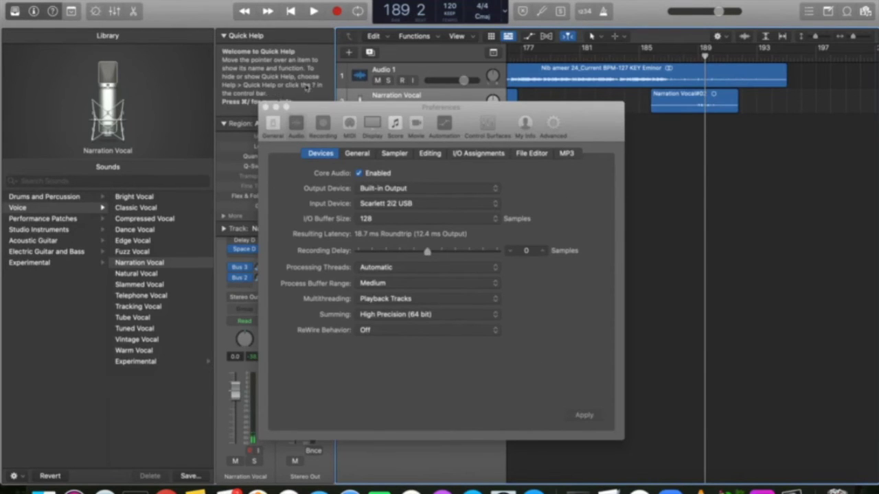
left_click(743, 140)
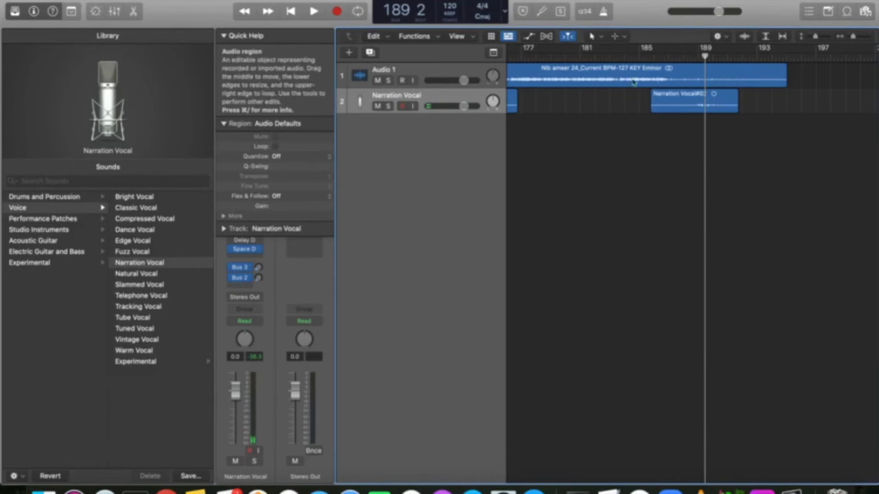
Record a new take on the armed Narration Vocal track starting at bar 177.
scroll(631, 83, "left", 3)
left_click_drag(606, 59, 587, 56)
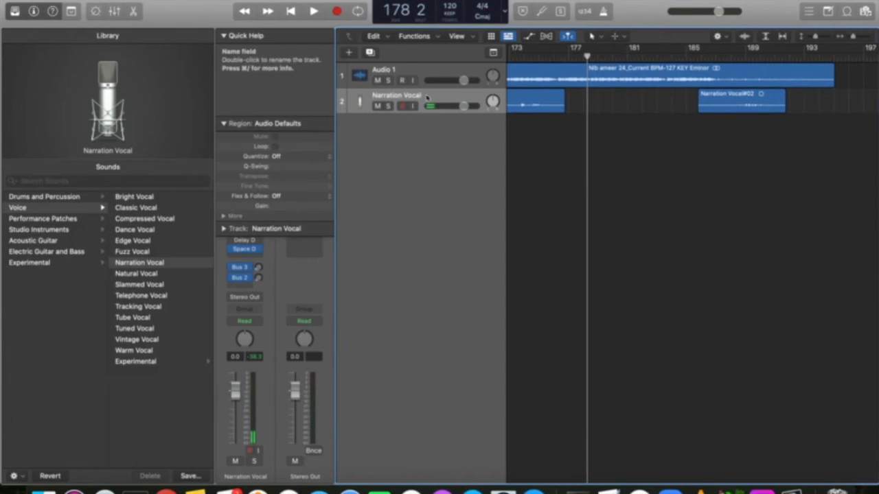
left_click(402, 105)
left_click(335, 11)
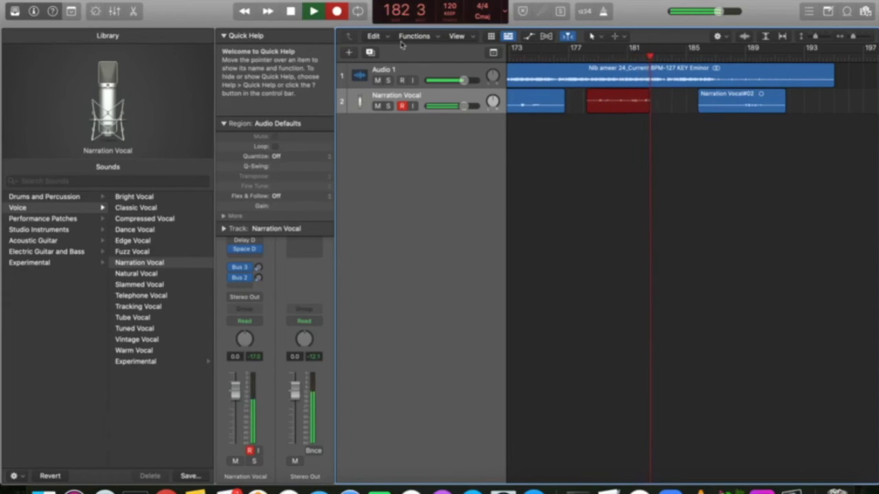
key("space")
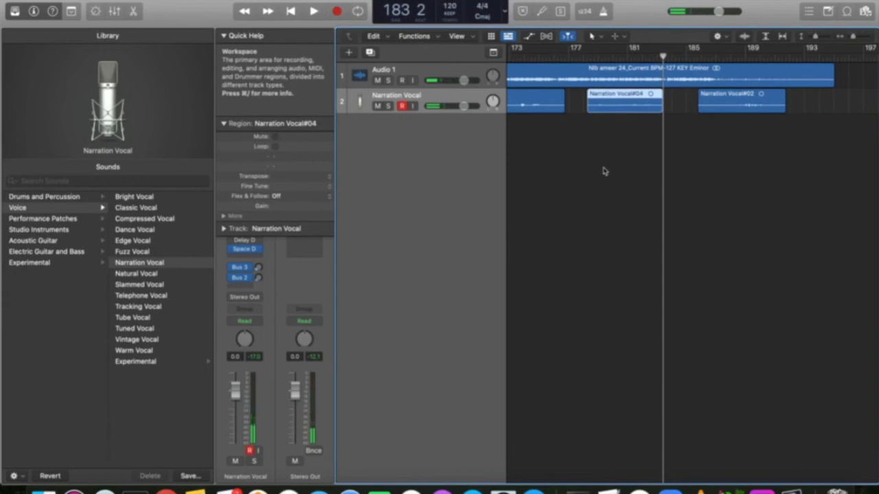
Play back the new take from bar 179, then return to Twitch Studio.
left_click(596, 58)
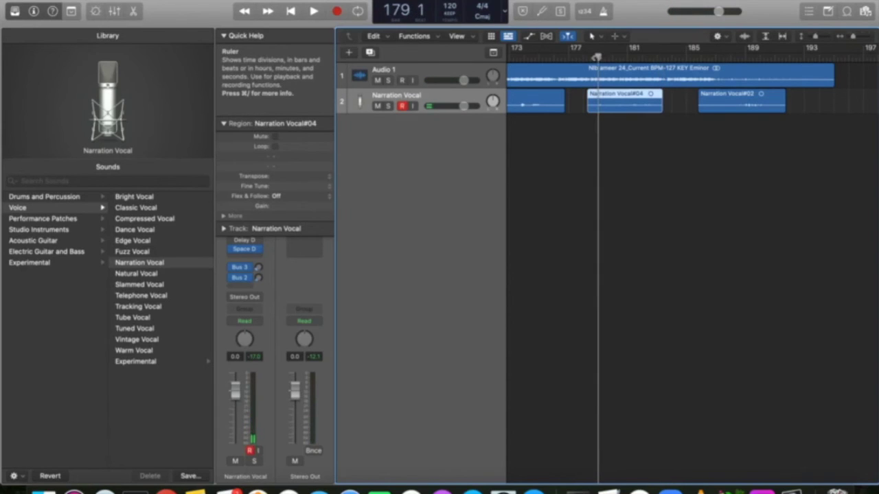
key("space")
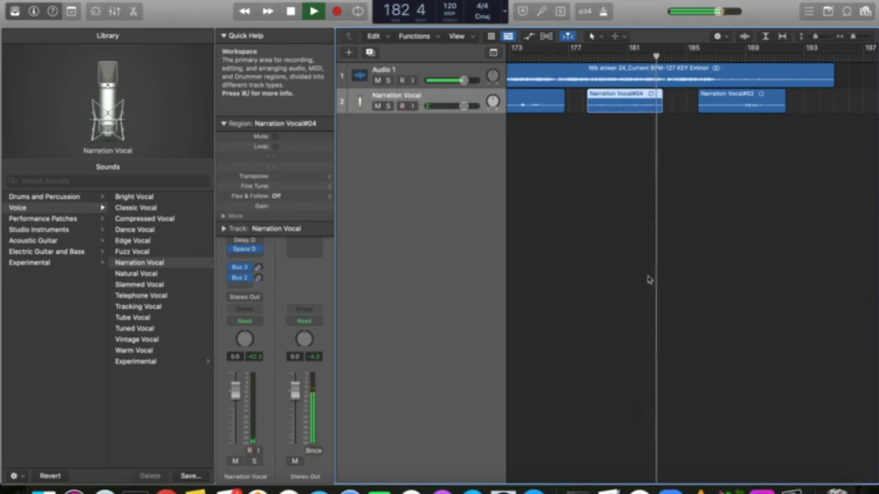
key("space")
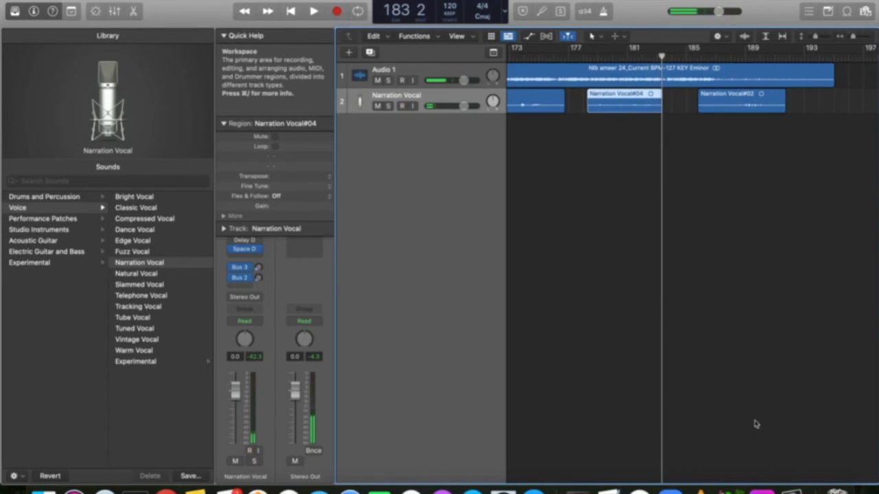
left_click(762, 489)
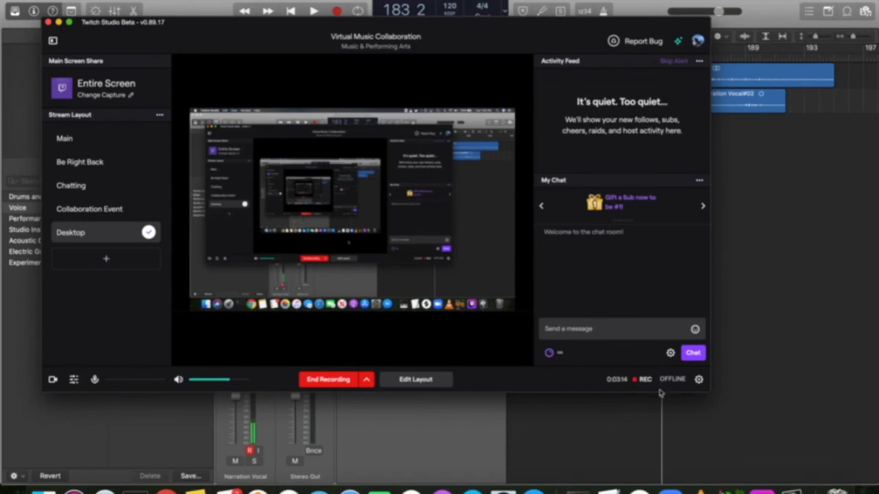
left_click(699, 380)
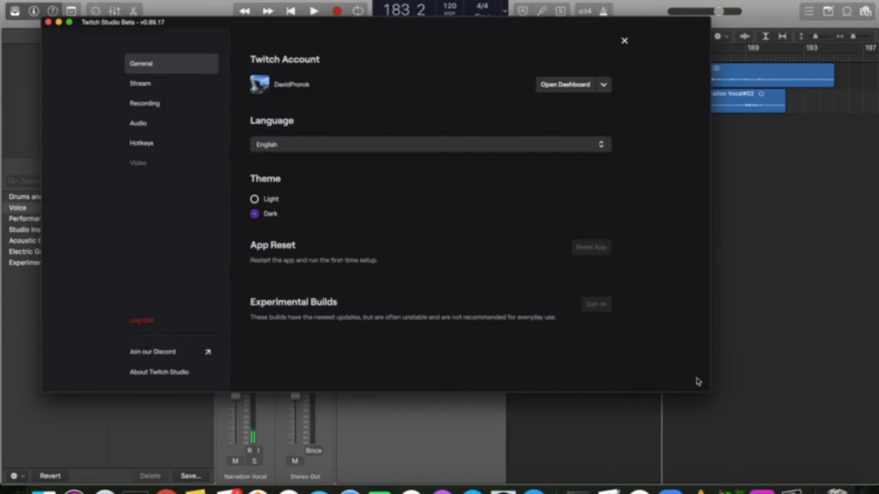
left_click(165, 102)
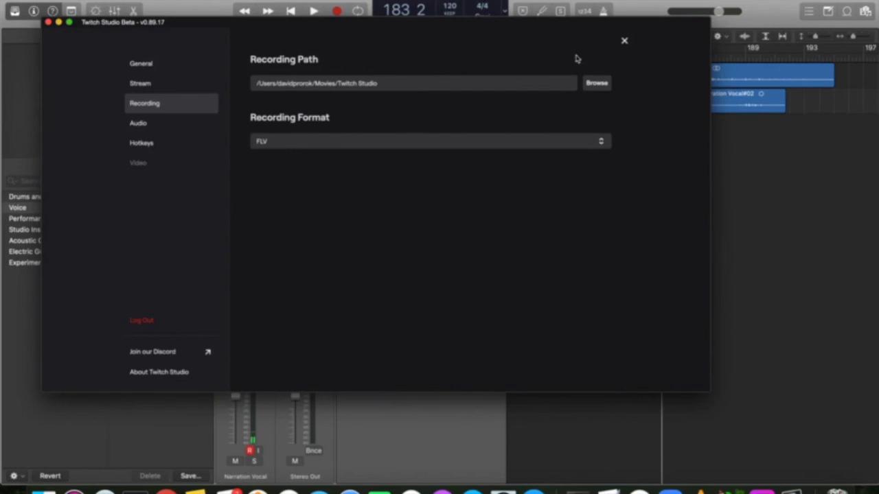
left_click(625, 41)
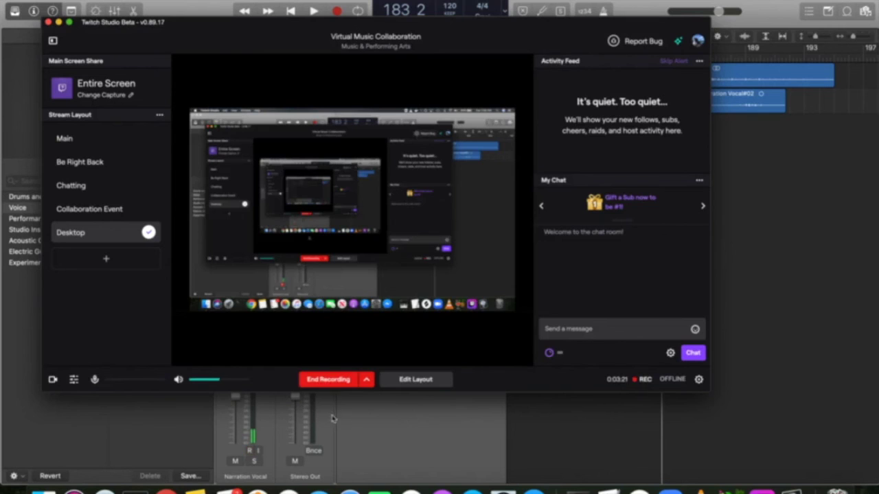